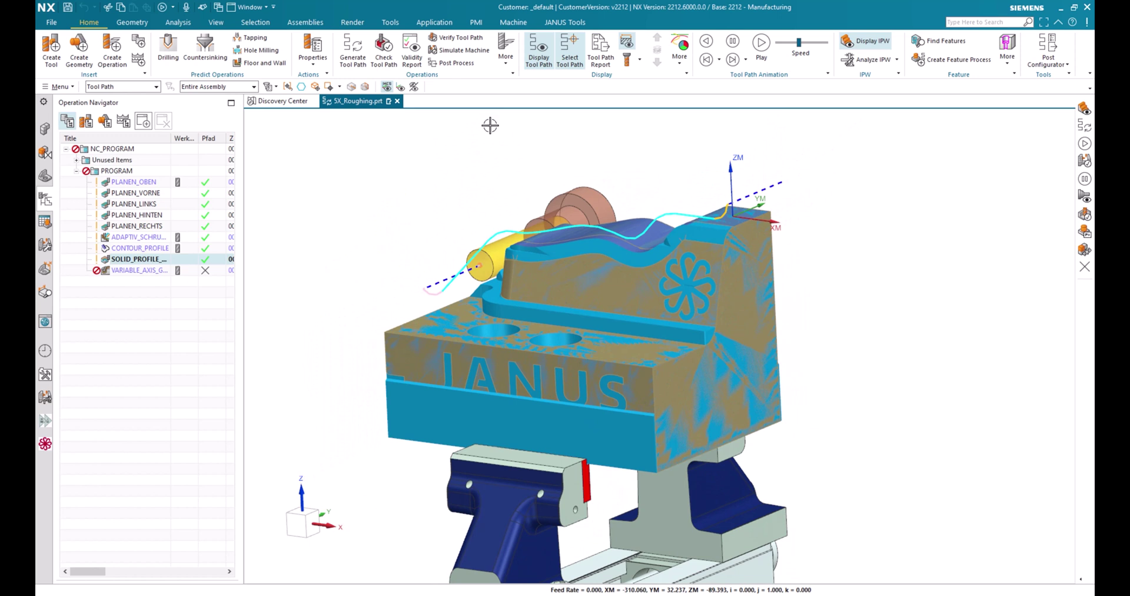
Step: Orbit and zoom in on the profile wall's remaining stock, then return to the trimetric view
{"action": "left_click_drag", "start_coordinate": [154, 260], "coordinate": [162, 264]}
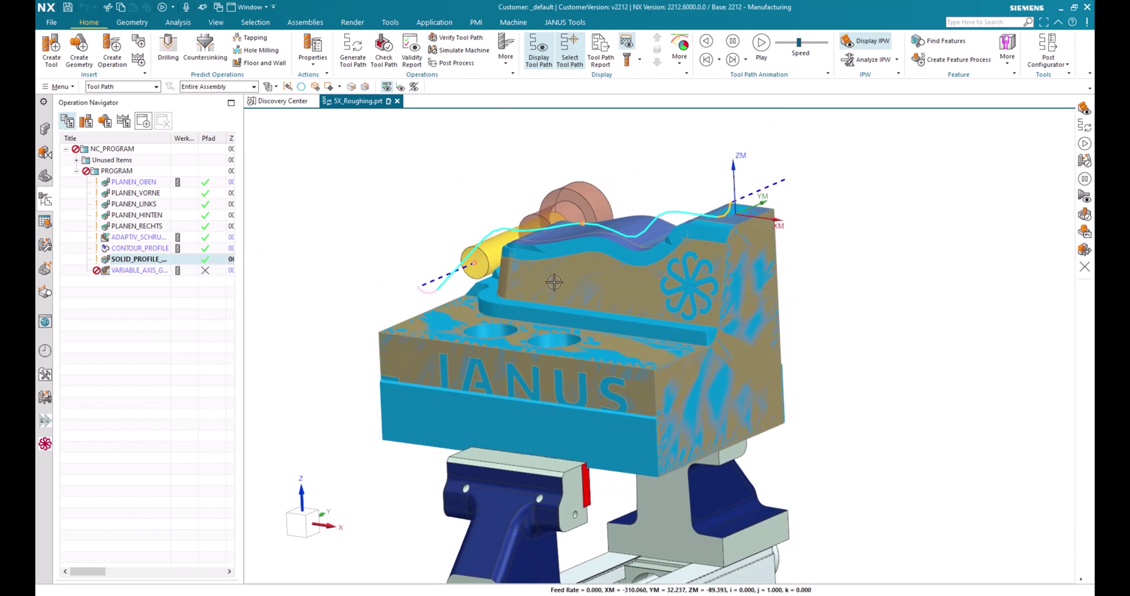
{"action": "middle_click_drag", "start_coordinate": [555, 281], "coordinate": [471, 254]}
{"action": "scroll", "coordinate": [559, 207], "scroll_direction": "up", "scroll_amount": 1}
{"action": "scroll", "coordinate": [558, 207], "scroll_direction": "up", "scroll_amount": 5}
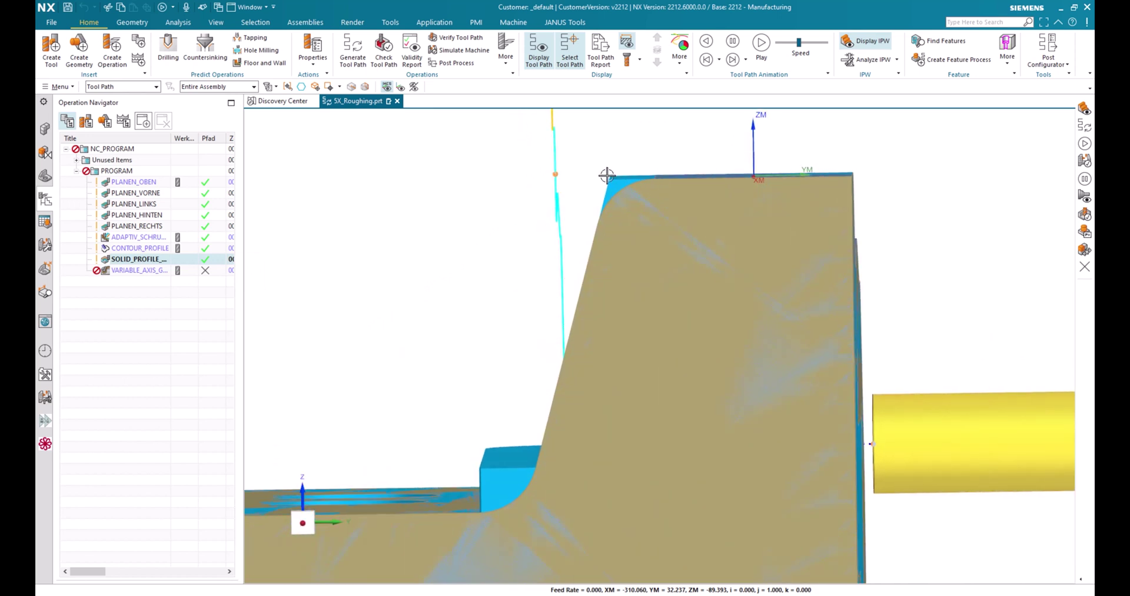
{"action": "key", "text": "Home"}
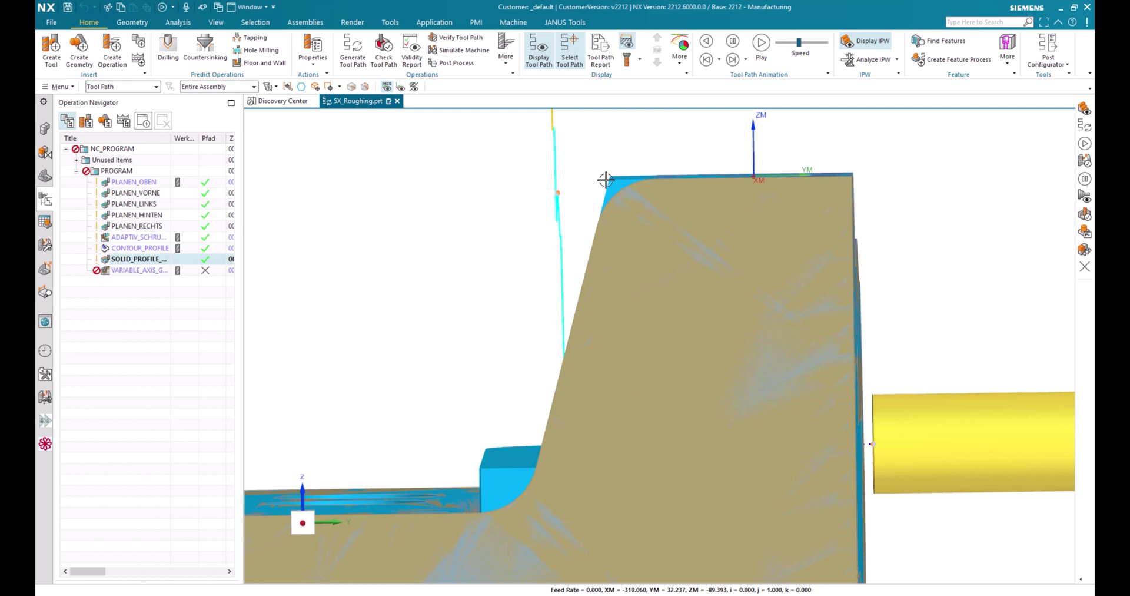
{"action": "middle_click_drag", "start_coordinate": [599, 193], "coordinate": [659, 319]}
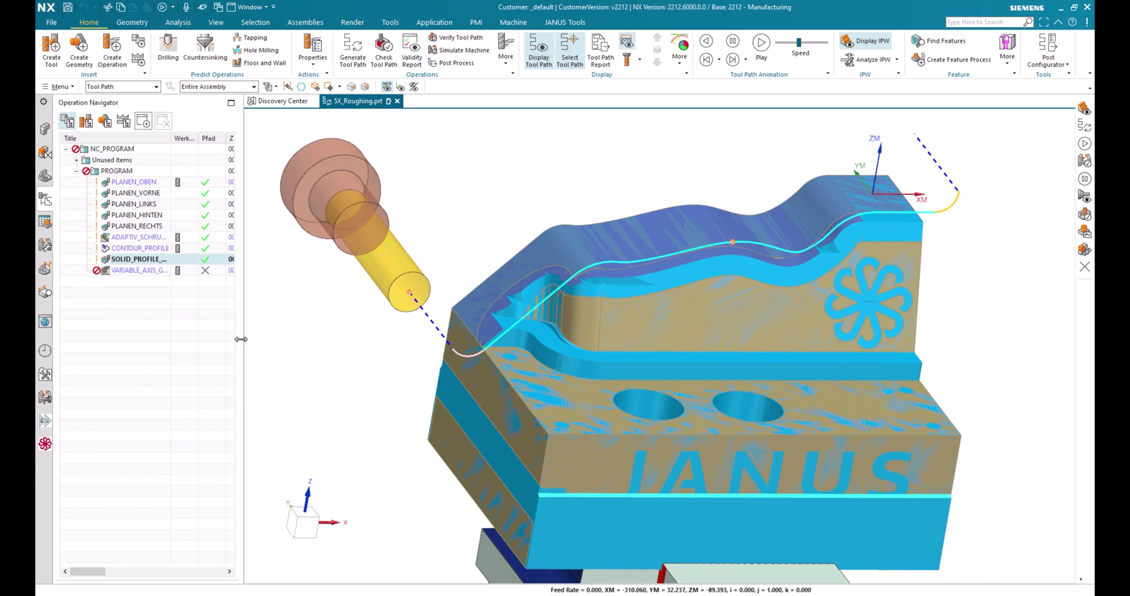
Step: Edit VARIABLE_AXIS_GUIDING_CURVES, check its cut area and 0.4 part stock, and generate the path
{"action": "left_click", "coordinate": [108, 272]}
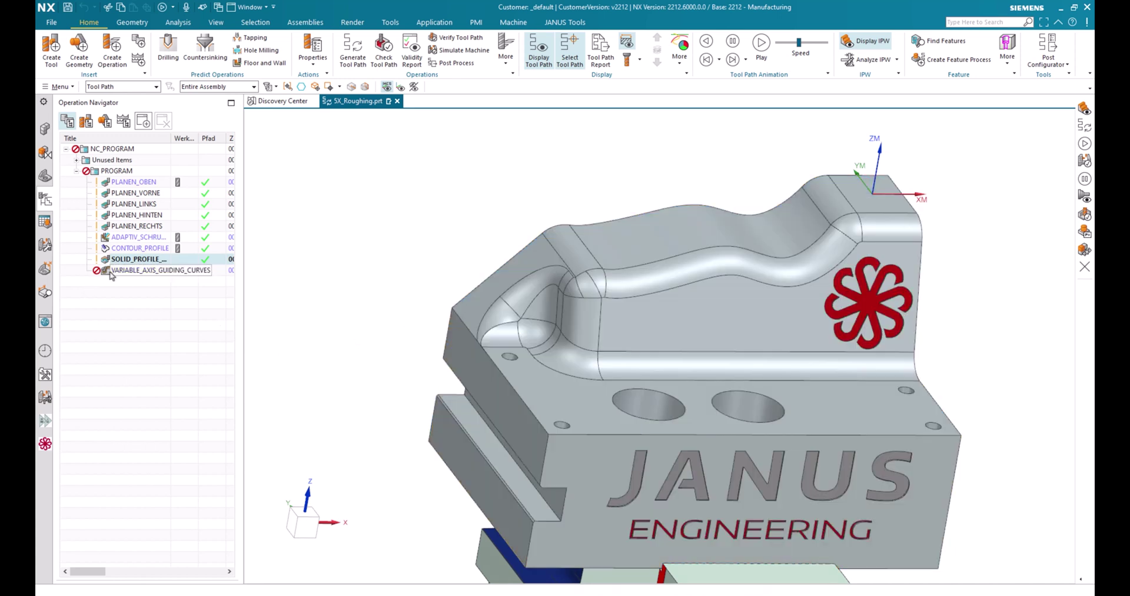
{"action": "double_click", "coordinate": [123, 274]}
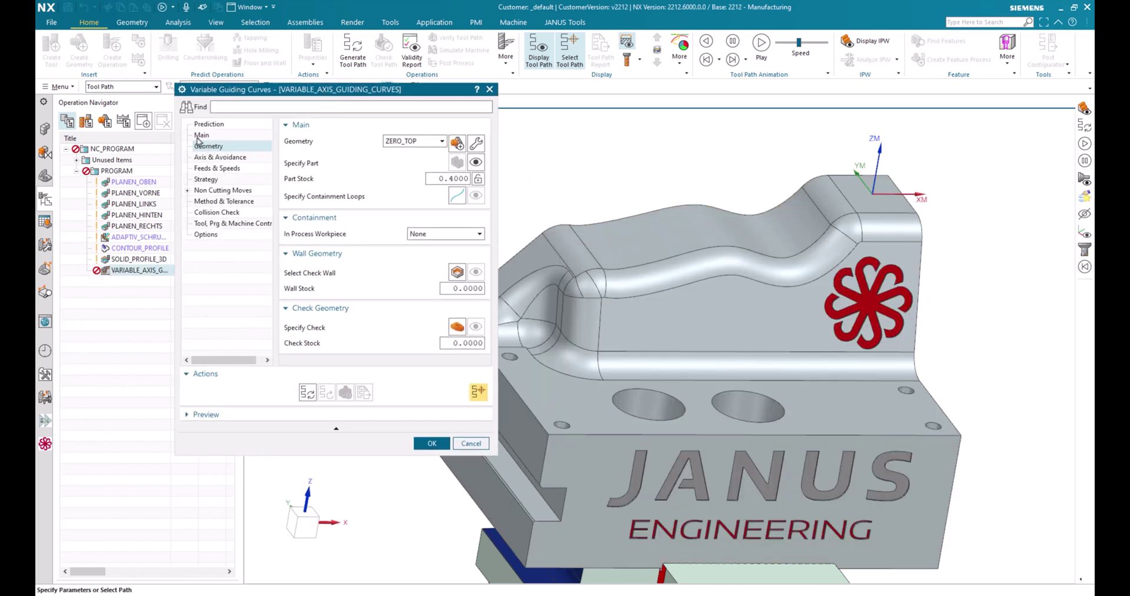
{"action": "left_click", "coordinate": [475, 162]}
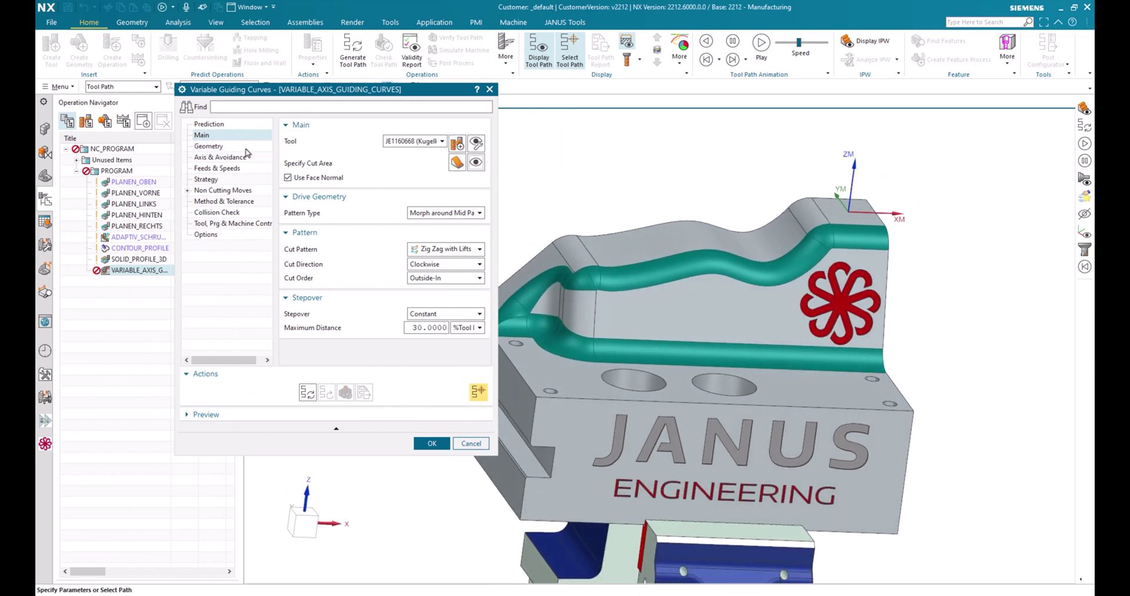
{"action": "left_click", "coordinate": [228, 147]}
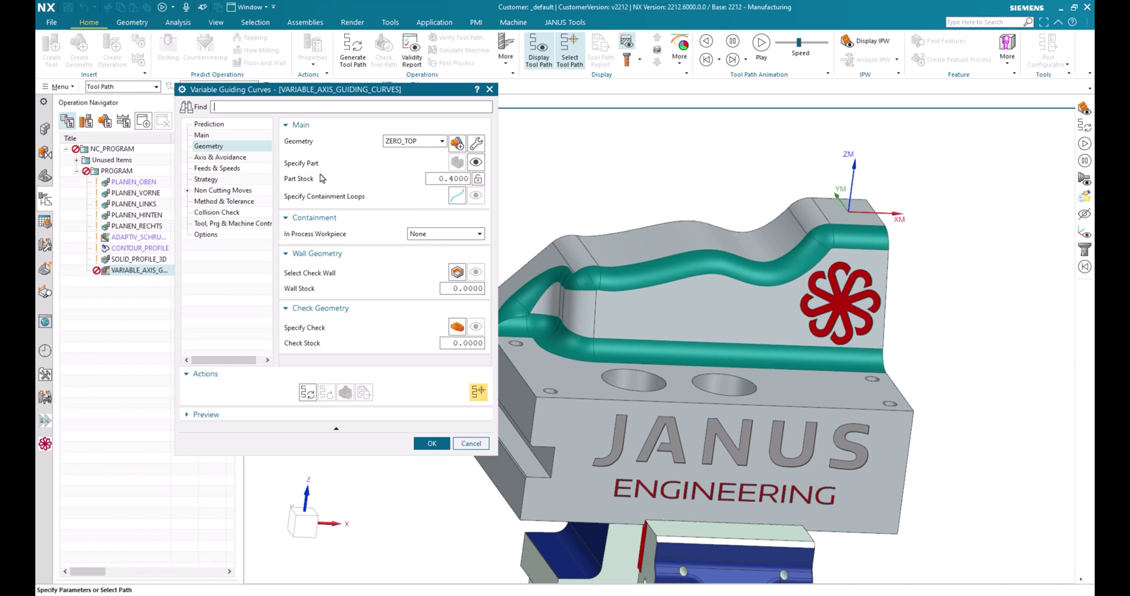
{"action": "left_click_drag", "start_coordinate": [456, 178], "coordinate": [426, 186]}
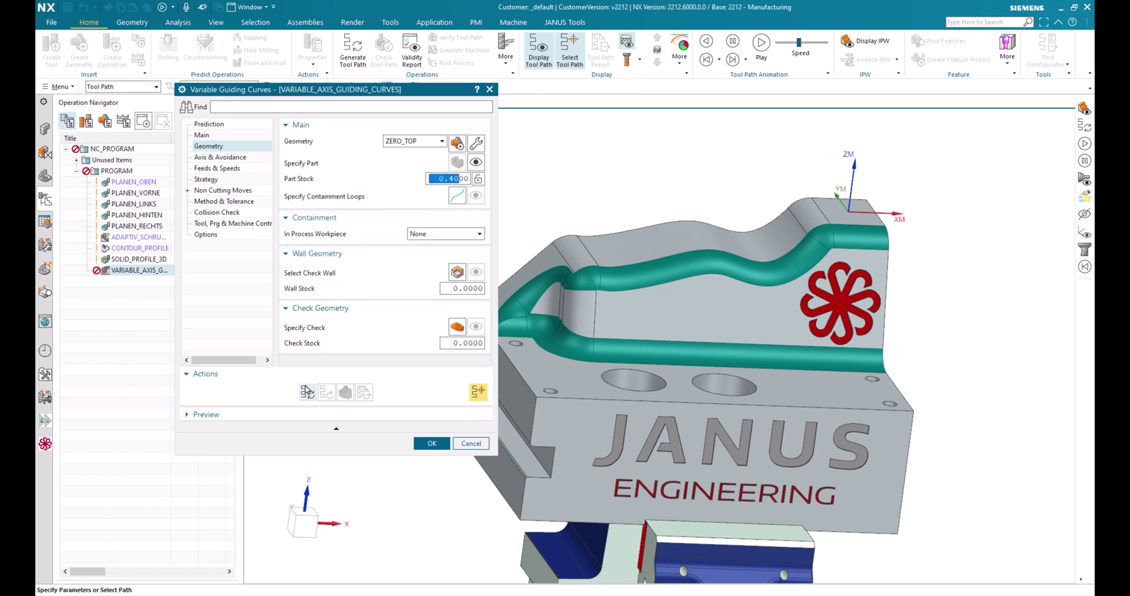
{"action": "left_click", "coordinate": [308, 392]}
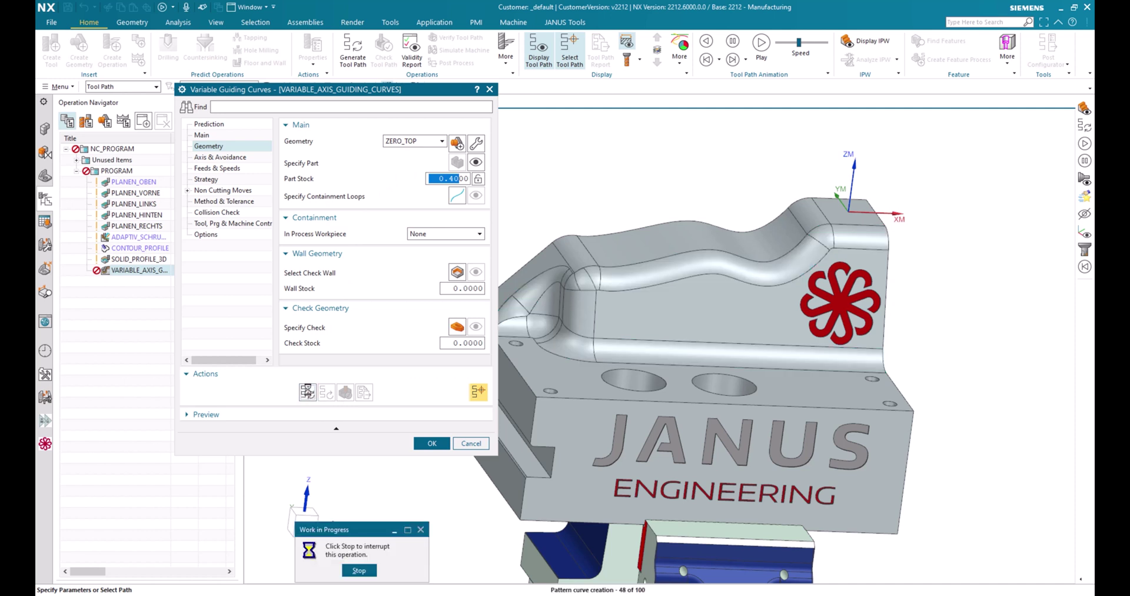
Step: Orbit and zoom around the JANUS part to inspect the generated path and tool position
{"action": "middle_click_drag", "start_coordinate": [659, 327], "coordinate": [700, 328]}
{"action": "scroll", "coordinate": [700, 328], "scroll_direction": "down", "scroll_amount": 8}
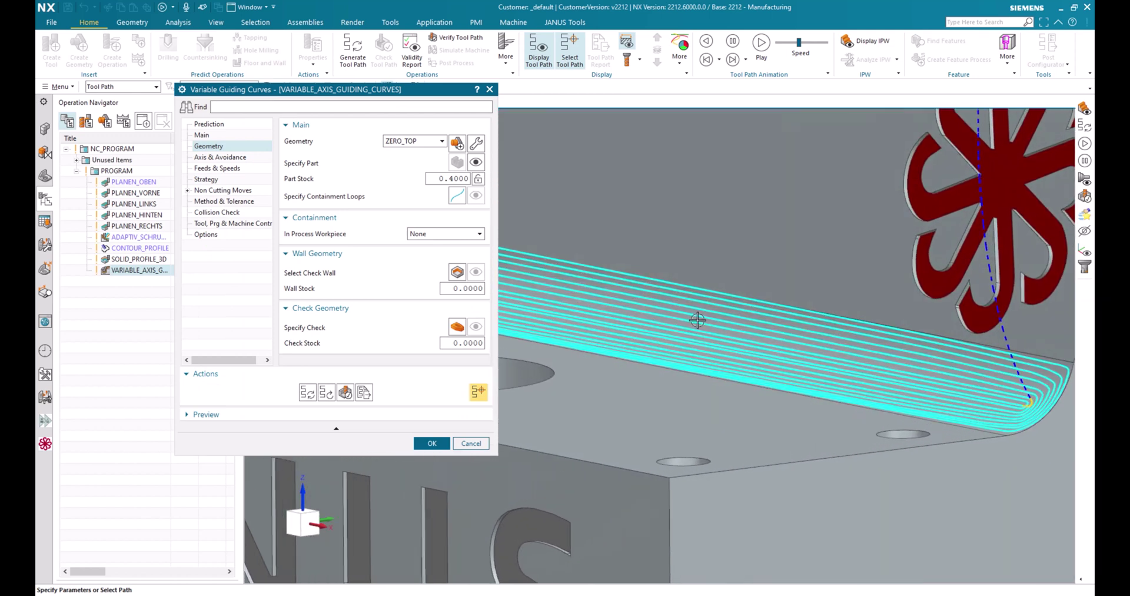
{"action": "left_click", "coordinate": [711, 286]}
{"action": "scroll", "coordinate": [711, 288], "scroll_direction": "up", "scroll_amount": 2}
{"action": "middle_click_drag", "start_coordinate": [711, 289], "coordinate": [679, 371]}
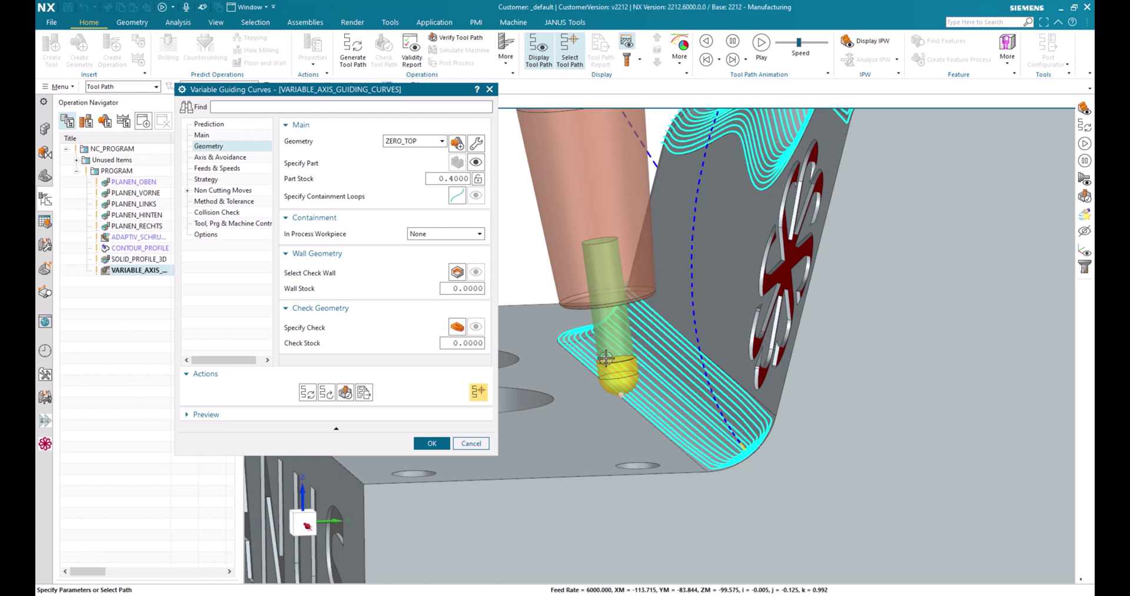
{"action": "scroll", "coordinate": [606, 358], "scroll_direction": "down", "scroll_amount": 6}
{"action": "middle_click_drag", "start_coordinate": [605, 358], "coordinate": [606, 358]}
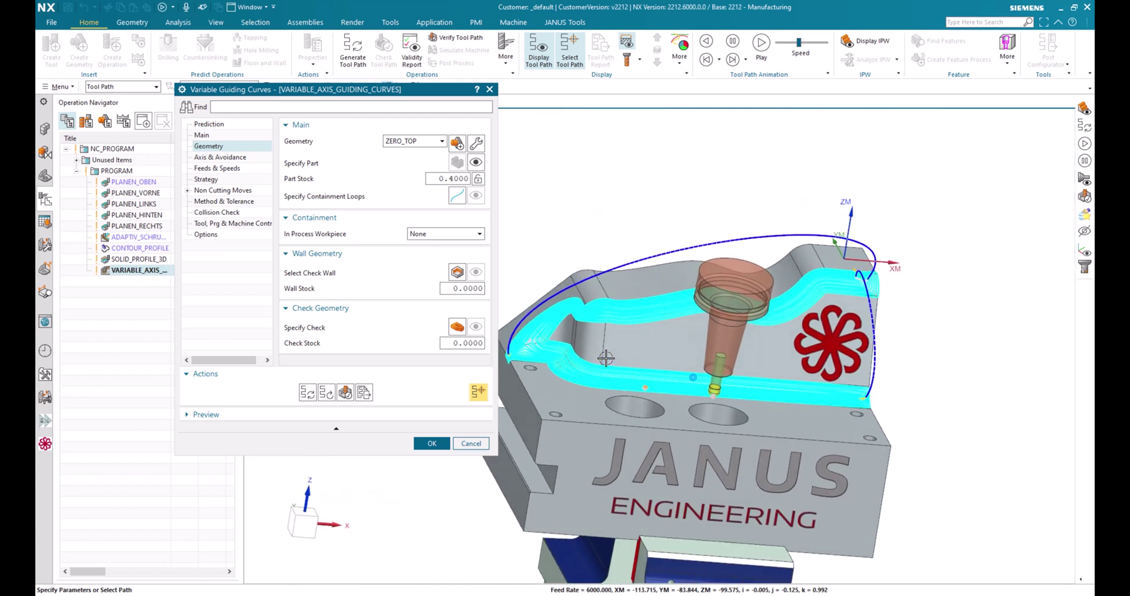
Step: Turn on Multi-Depth Cut with Part Stock Offset 15 and Increment 5
{"action": "left_click", "coordinate": [213, 179]}
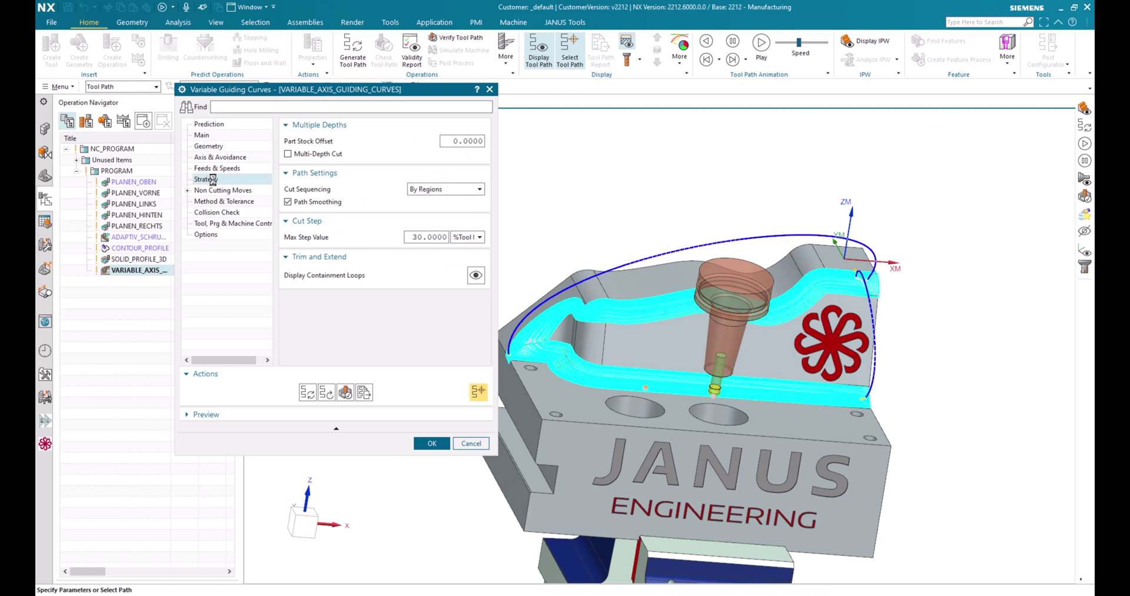
{"action": "left_click", "coordinate": [288, 154]}
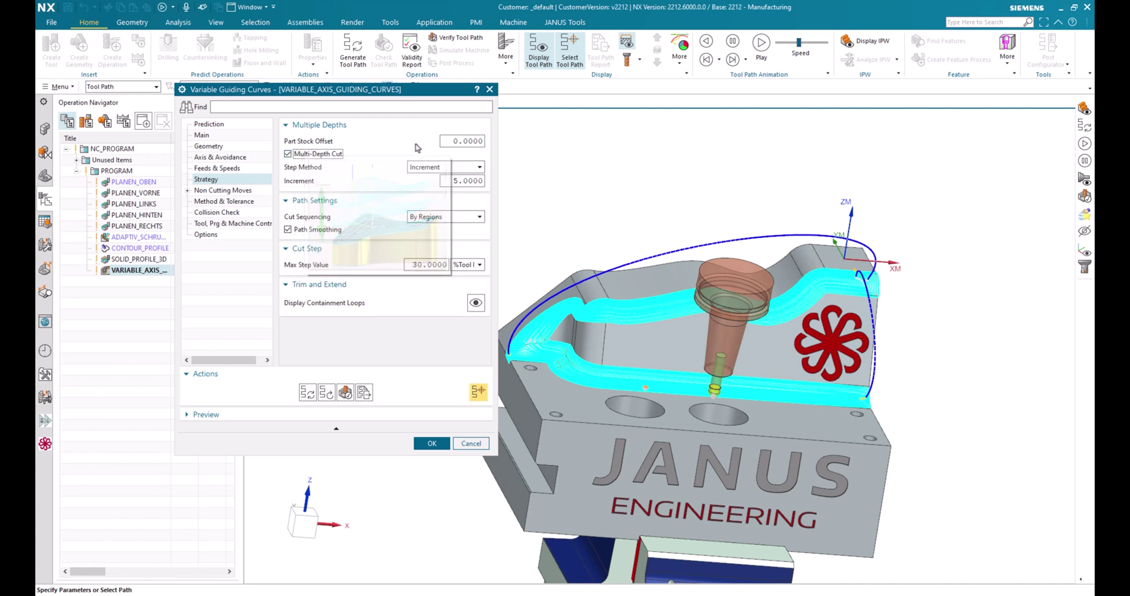
{"action": "double_click", "coordinate": [446, 141]}
{"action": "type", "text": "5"}
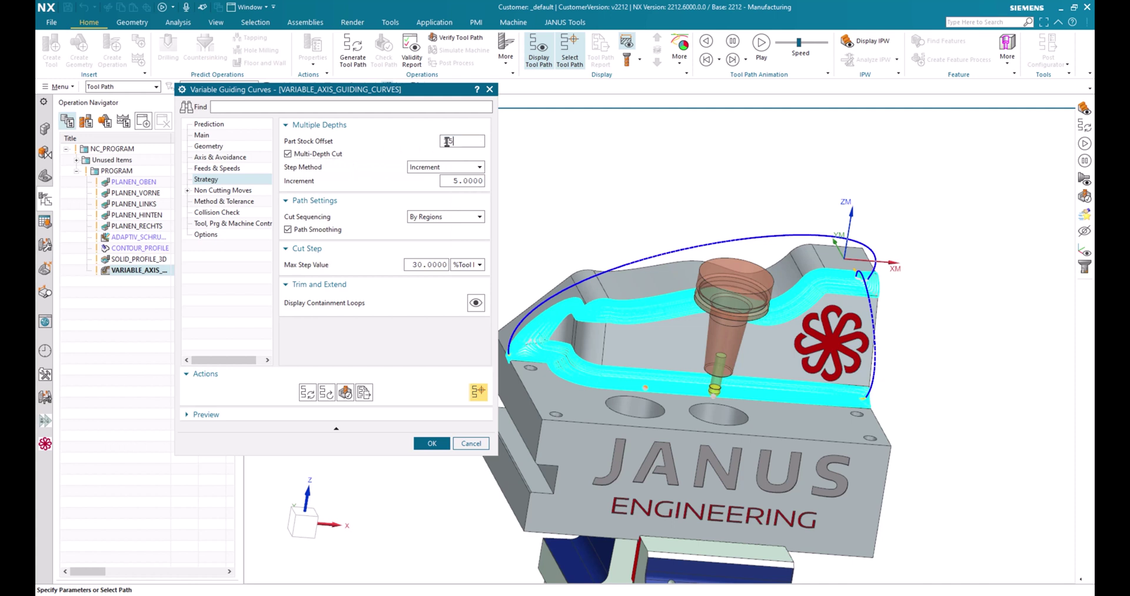
{"action": "left_click", "coordinate": [457, 180]}
{"action": "middle_click_drag", "start_coordinate": [633, 366], "coordinate": [571, 351]}
{"action": "scroll", "coordinate": [683, 389], "scroll_direction": "up", "scroll_amount": 5}
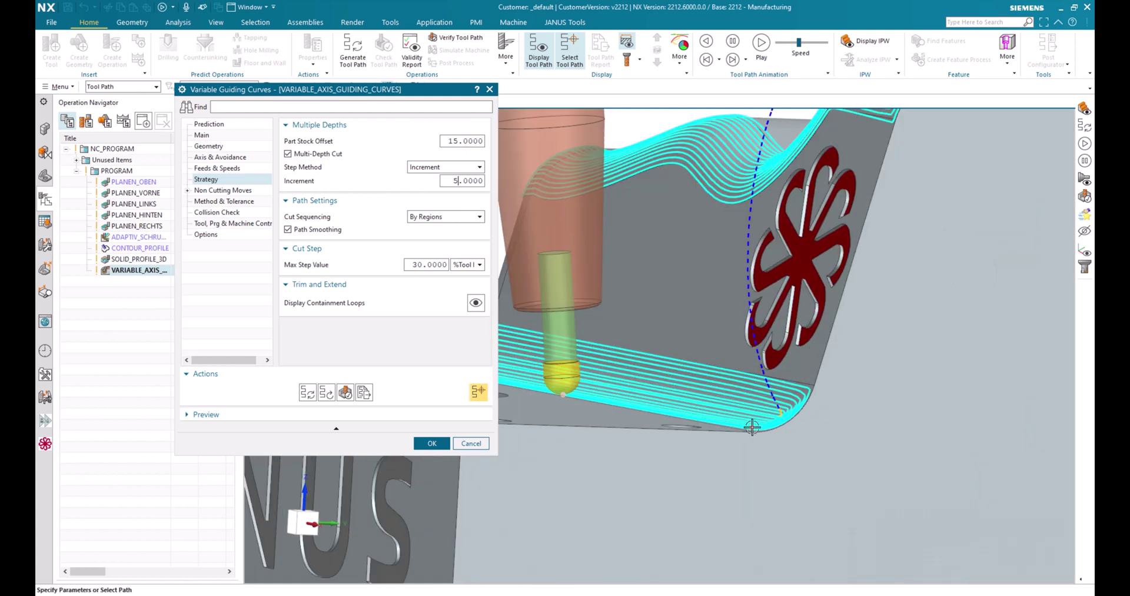
{"action": "mouse_move", "coordinate": [307, 185]}
{"action": "double_click", "coordinate": [452, 142]}
{"action": "left_click_drag", "start_coordinate": [460, 183], "coordinate": [450, 183]}
Step: Regenerate the multi-depth path, inspect it from several angles, and accept the operation
{"action": "middle_click_drag", "start_coordinate": [656, 293], "coordinate": [673, 307]}
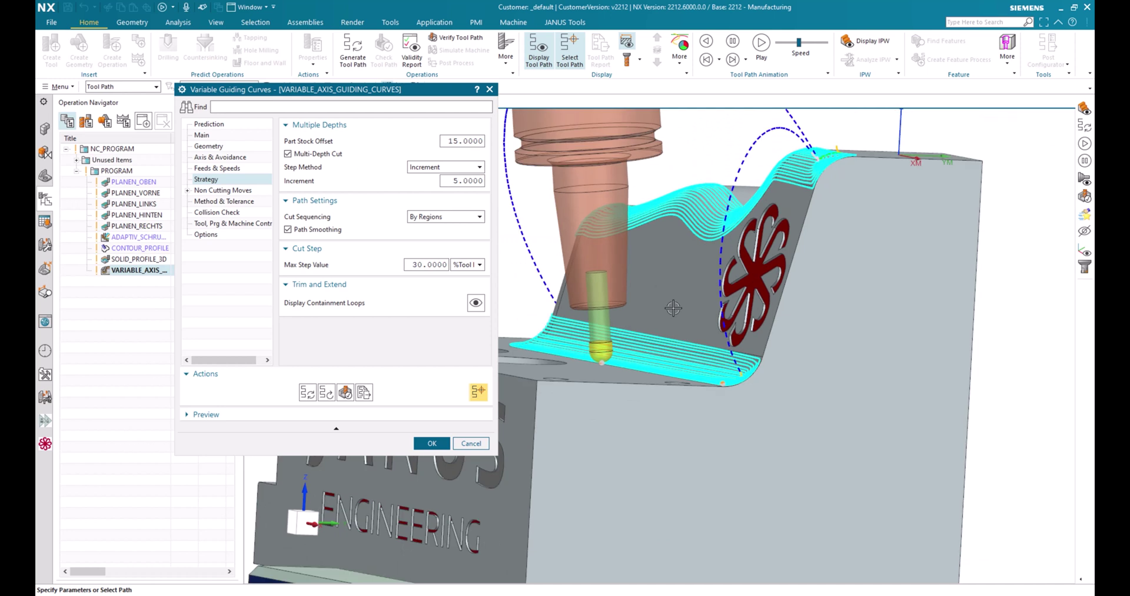
{"action": "left_click", "coordinate": [308, 392]}
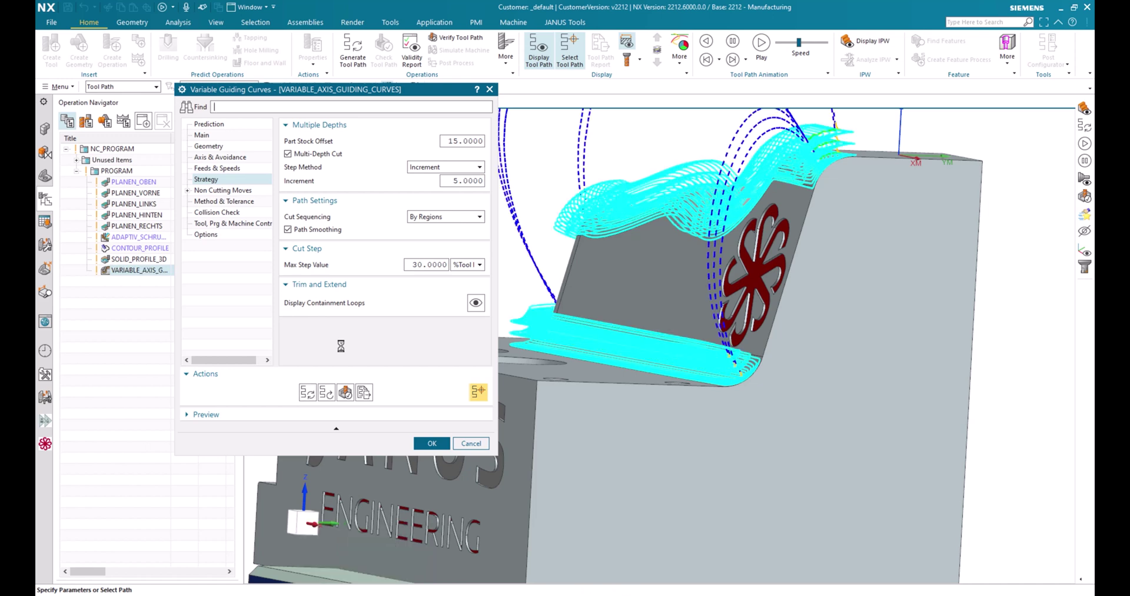
{"action": "scroll", "coordinate": [764, 289], "scroll_direction": "down", "scroll_amount": 2}
{"action": "middle_click_drag", "start_coordinate": [757, 297], "coordinate": [858, 174]}
{"action": "scroll", "coordinate": [747, 185], "scroll_direction": "up", "scroll_amount": 4}
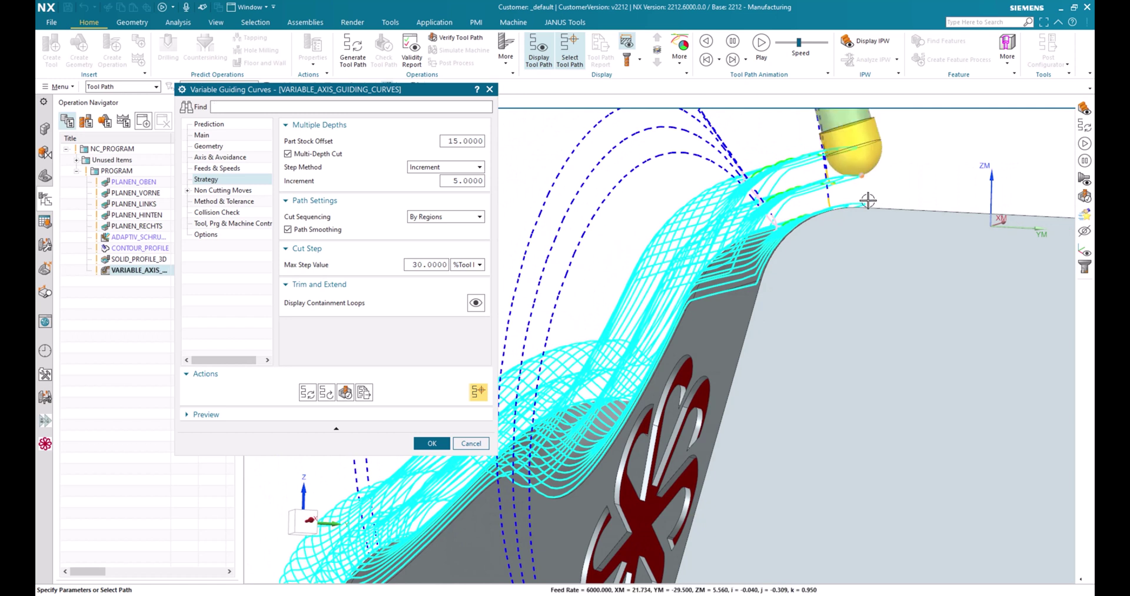
{"action": "middle_click_drag", "start_coordinate": [851, 148], "coordinate": [652, 159]}
{"action": "scroll", "coordinate": [628, 245], "scroll_direction": "down", "scroll_amount": 3}
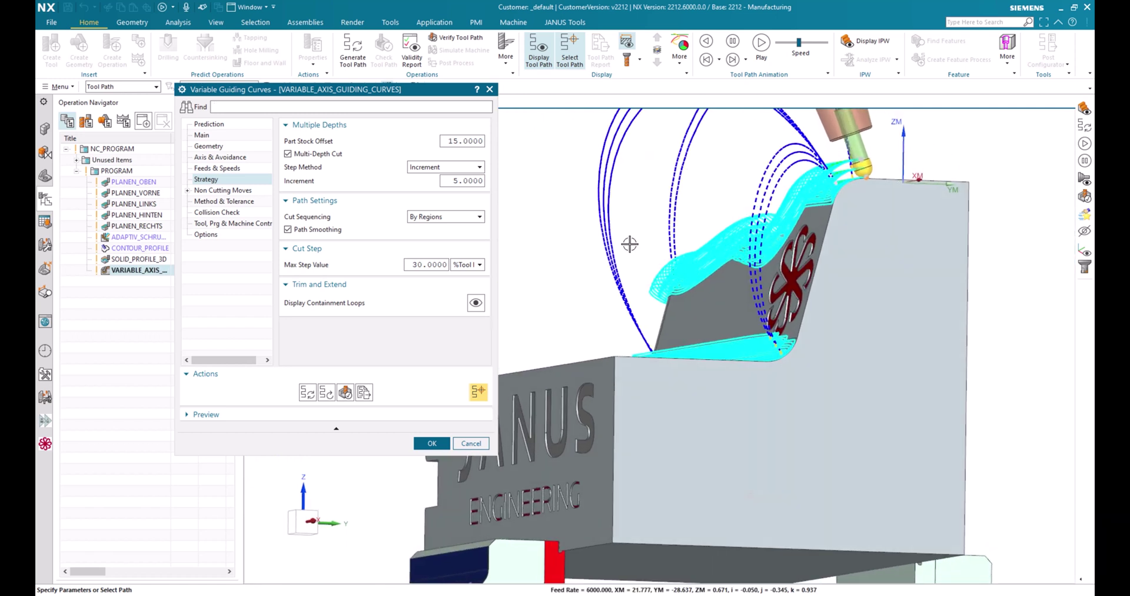
{"action": "middle_click_drag", "start_coordinate": [628, 245], "coordinate": [512, 308]}
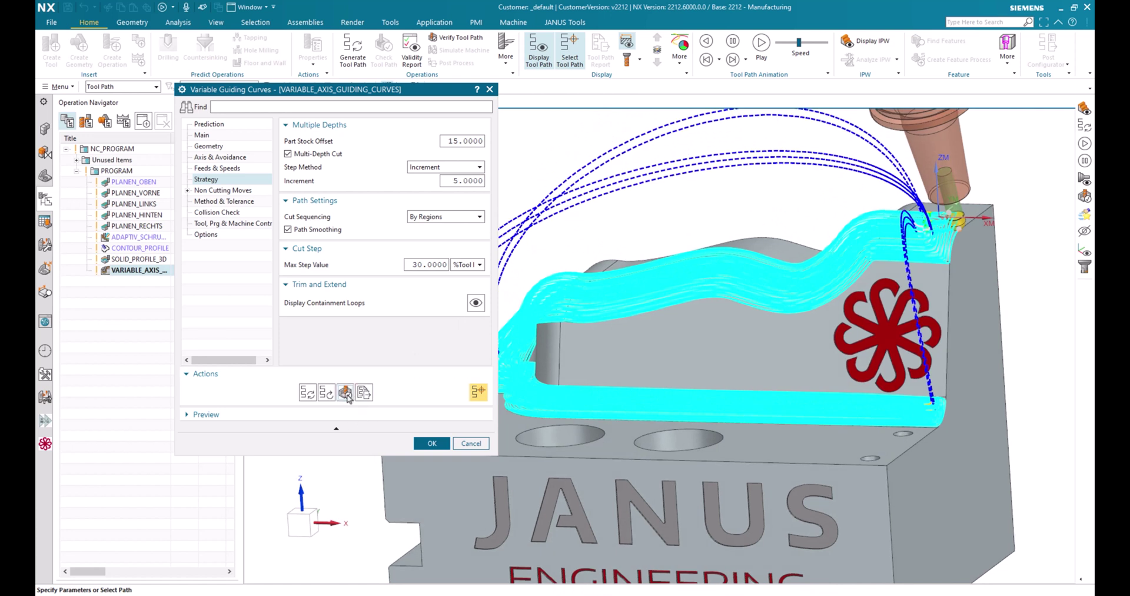
{"action": "left_click", "coordinate": [326, 392]}
Step: Play the 3D Dynamic material removal at reduced animation speed, then stop and close verification
{"action": "left_click", "coordinate": [239, 220]}
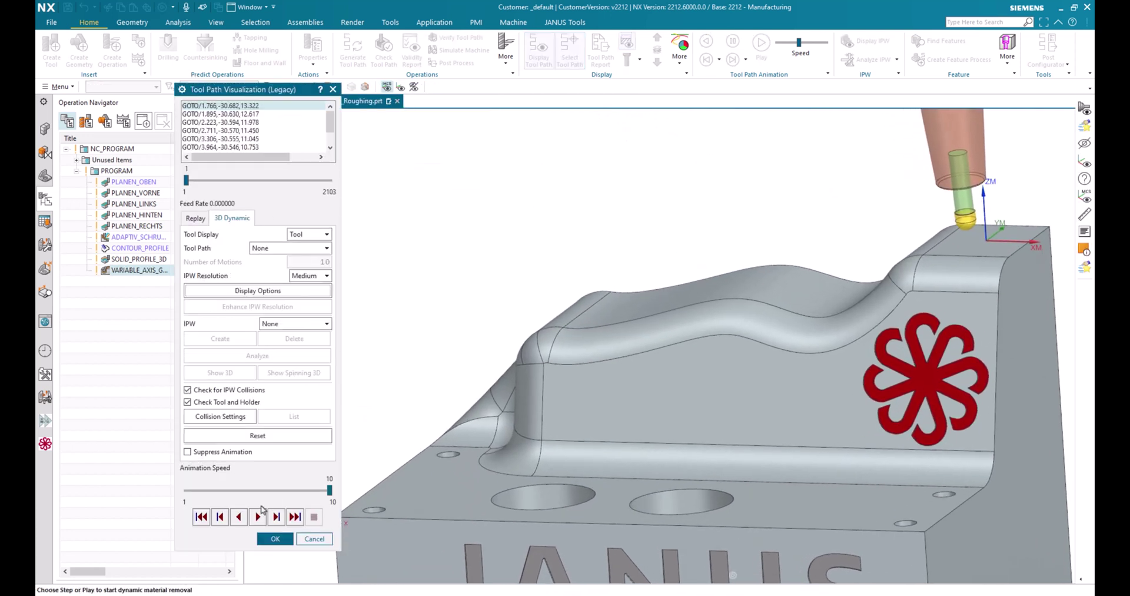
{"action": "left_click", "coordinate": [264, 491]}
{"action": "left_click", "coordinate": [264, 490]}
{"action": "left_click", "coordinate": [258, 516]}
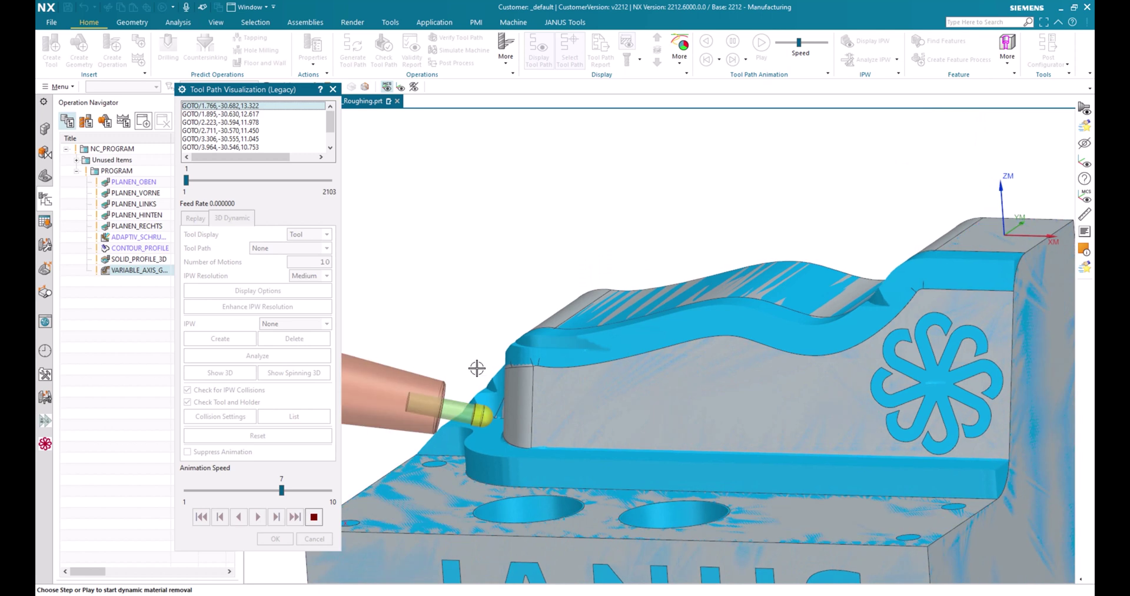
{"action": "left_click", "coordinate": [273, 494]}
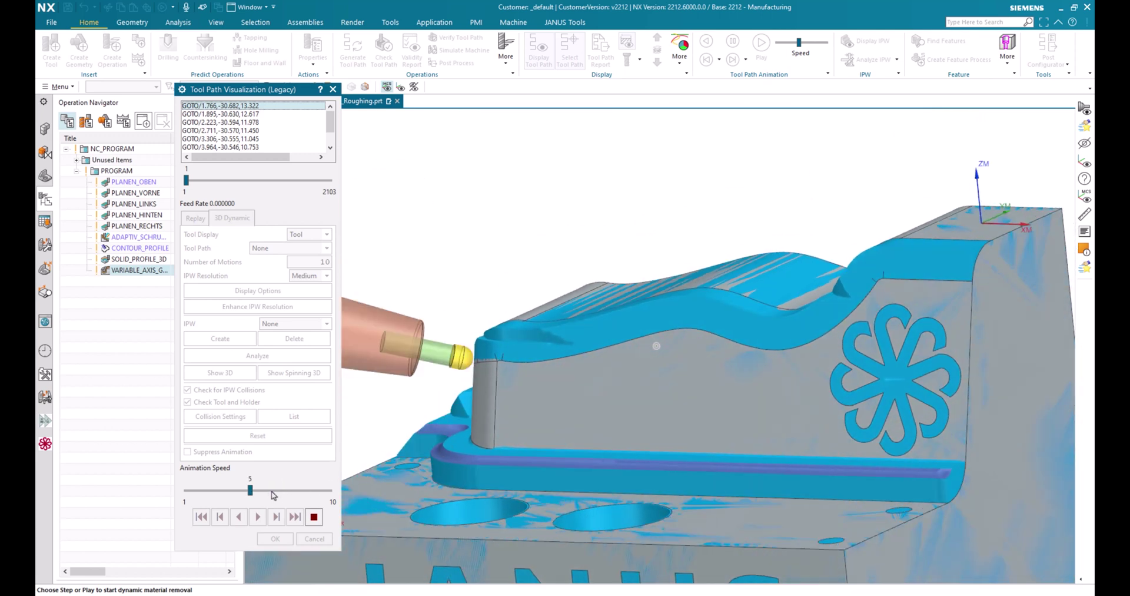
{"action": "scroll", "coordinate": [272, 493], "scroll_direction": "down", "scroll_amount": 1}
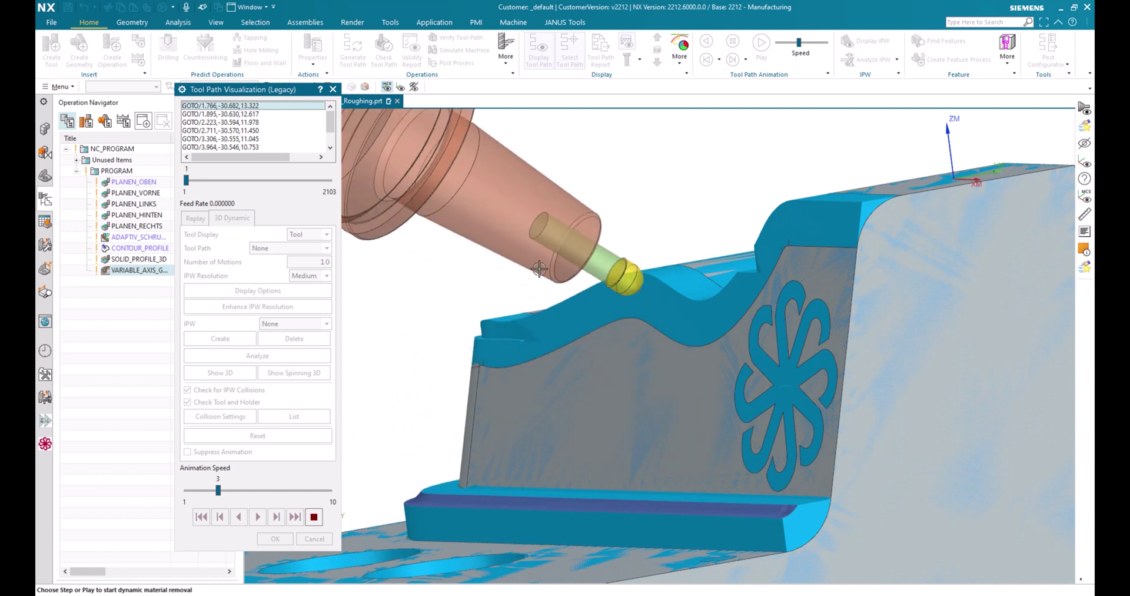
{"action": "mouse_move", "coordinate": [534, 274]}
{"action": "middle_mouse_down"}
{"action": "mouse_move", "coordinate": [563, 260]}
{"action": "mouse_move", "coordinate": [550, 283]}
{"action": "mouse_move", "coordinate": [518, 295]}
{"action": "middle_mouse_up"}
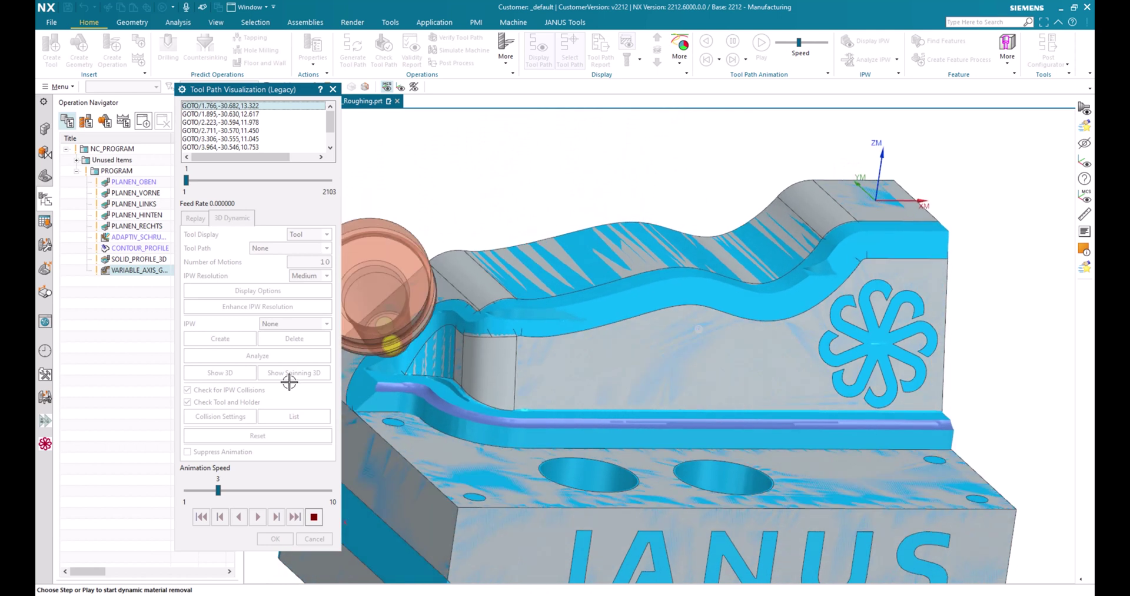
{"action": "left_click", "coordinate": [313, 516]}
{"action": "left_click", "coordinate": [274, 539]}
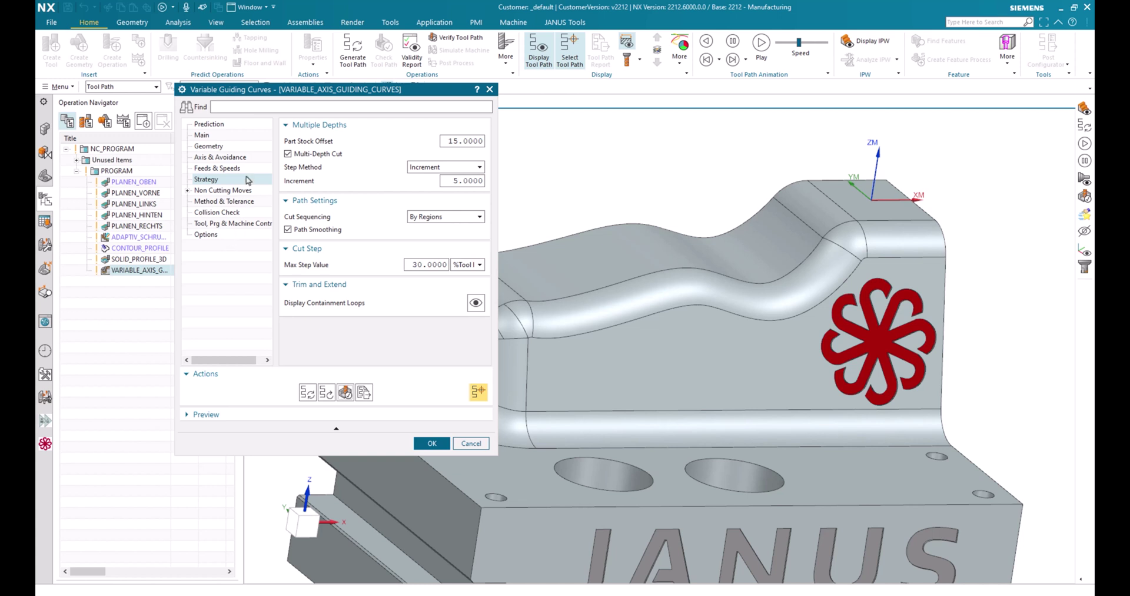
Step: Set In Process Workpiece to Use 3D, regenerate the toolpath, and inspect the wall passes
{"action": "left_click", "coordinate": [214, 146]}
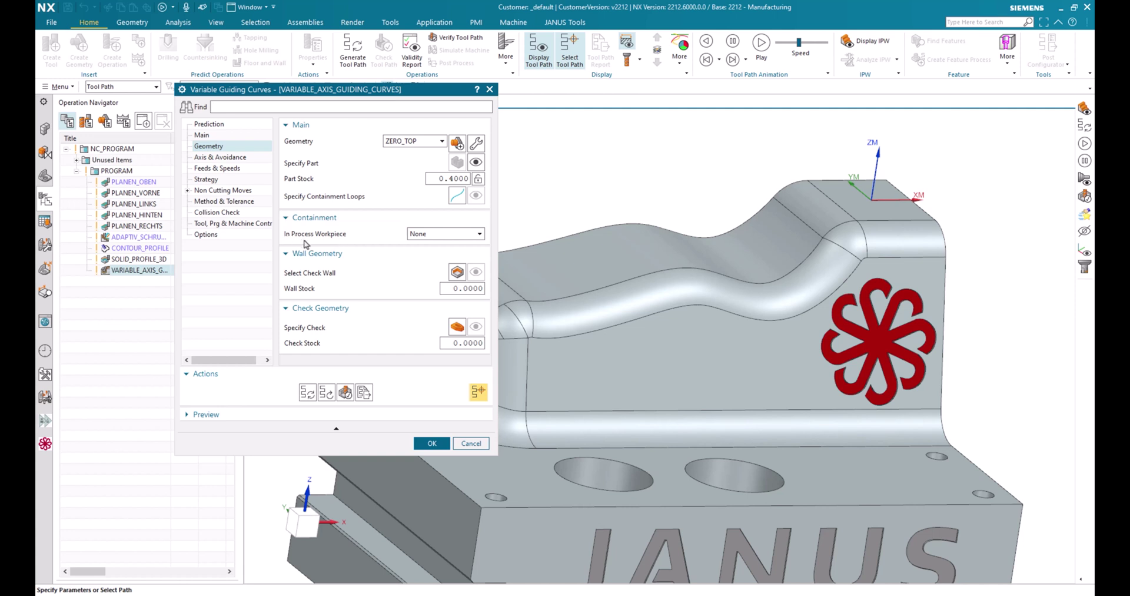
{"action": "left_click", "coordinate": [415, 235]}
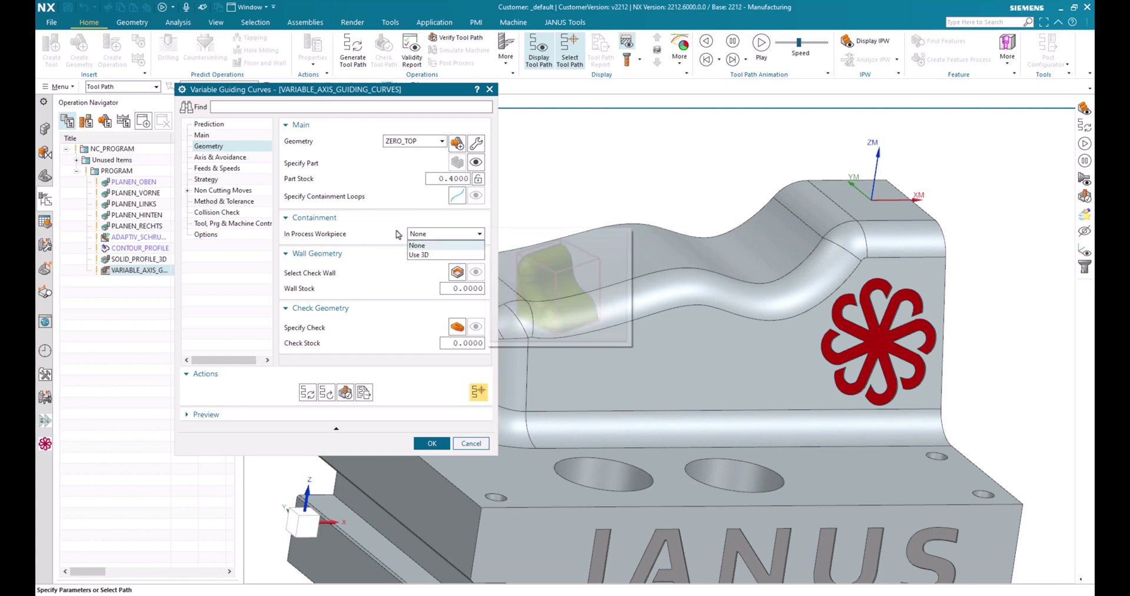
{"action": "left_click", "coordinate": [421, 258]}
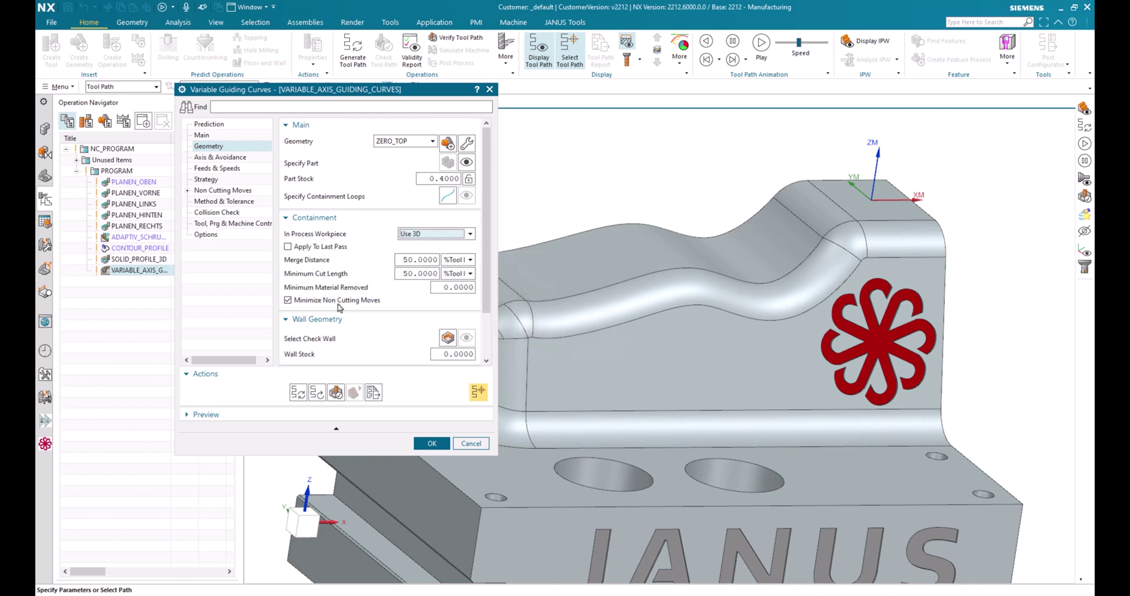
{"action": "left_click", "coordinate": [298, 392]}
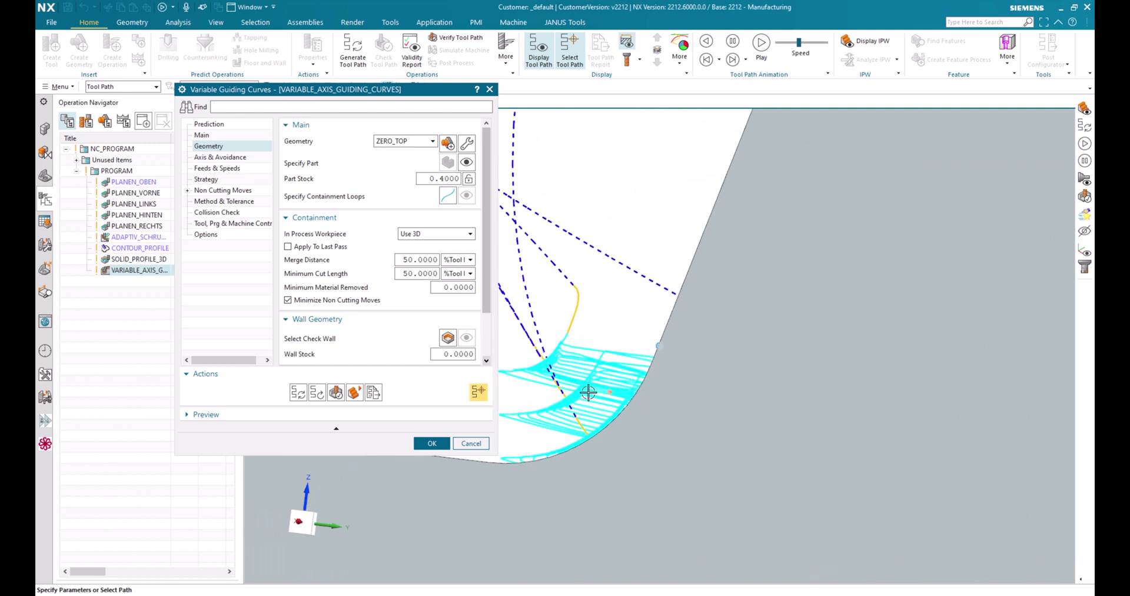
{"action": "scroll", "coordinate": [588, 392], "scroll_direction": "down", "scroll_amount": 10}
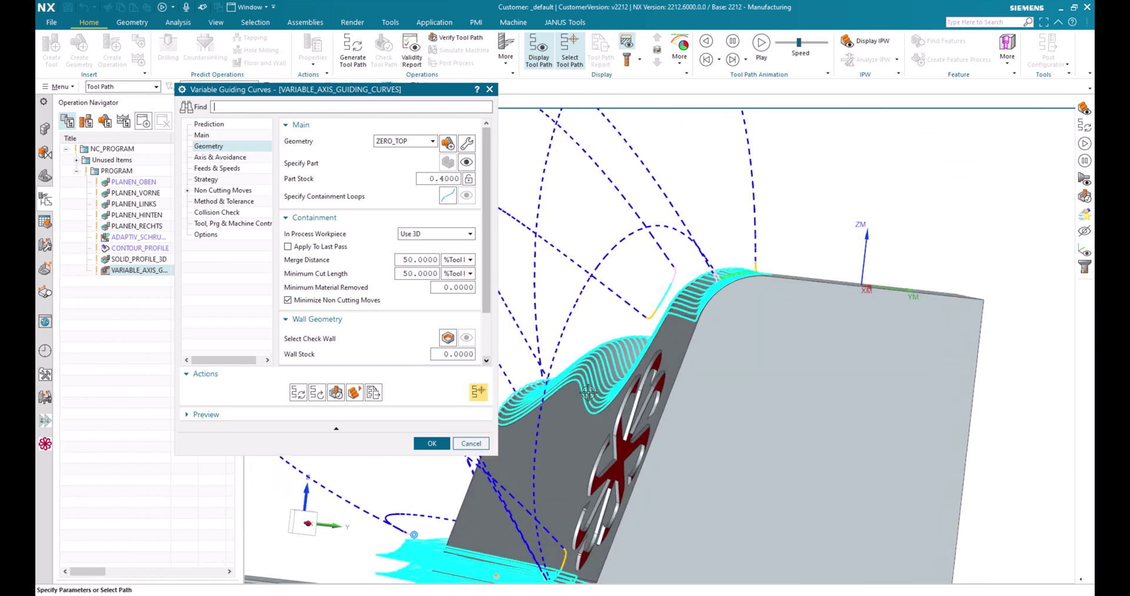
{"action": "middle_click_drag", "start_coordinate": [589, 392], "coordinate": [586, 515]}
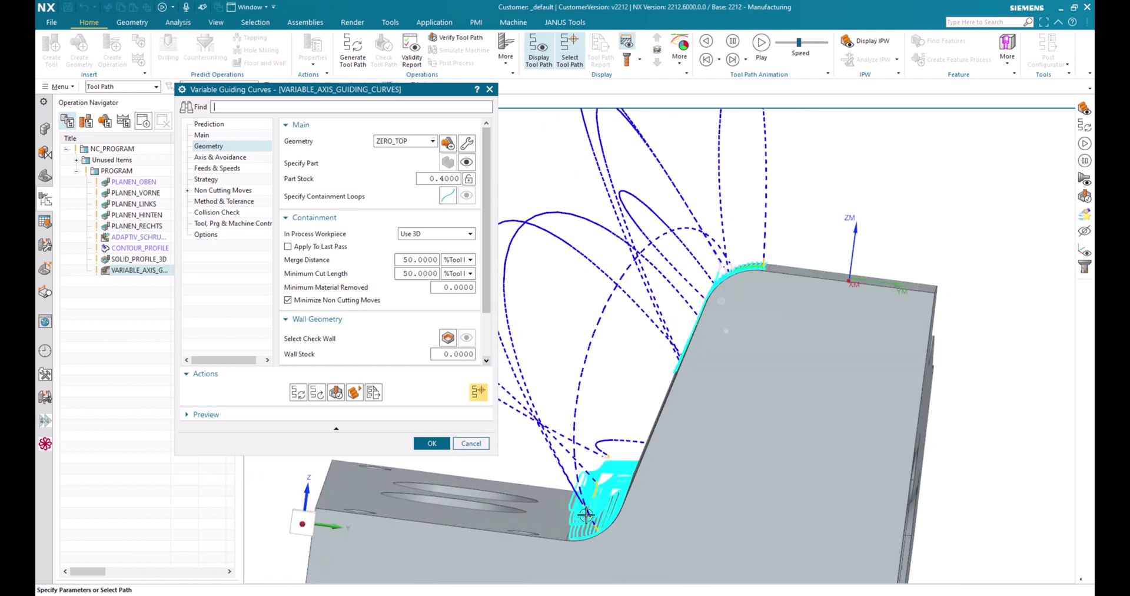
{"action": "scroll", "coordinate": [585, 514], "scroll_direction": "up", "scroll_amount": 8}
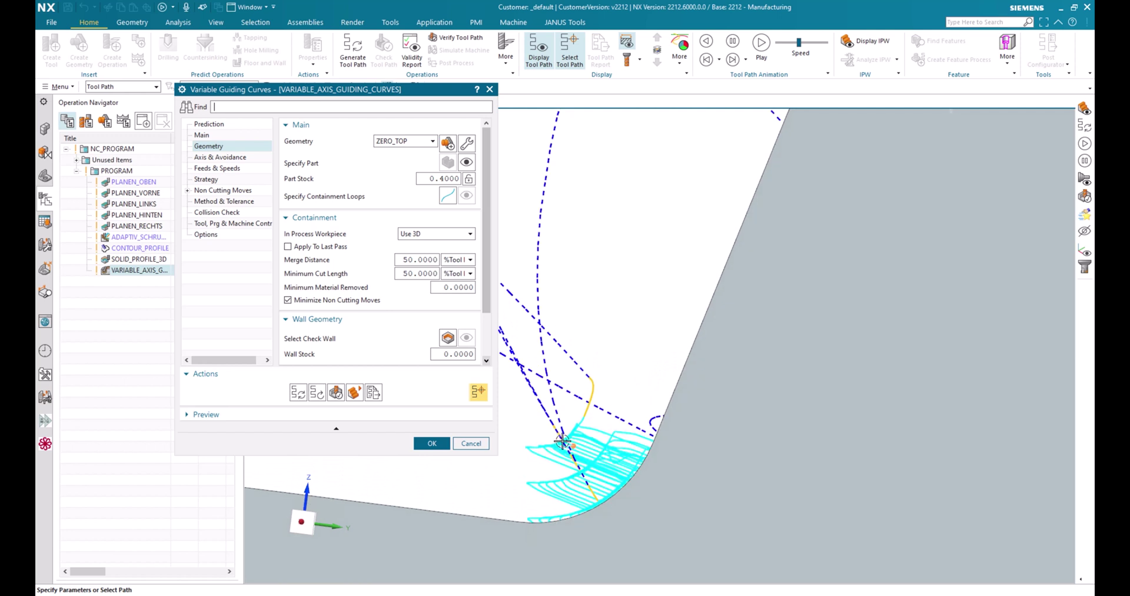
{"action": "key", "text": "ctrl+alt+f"}
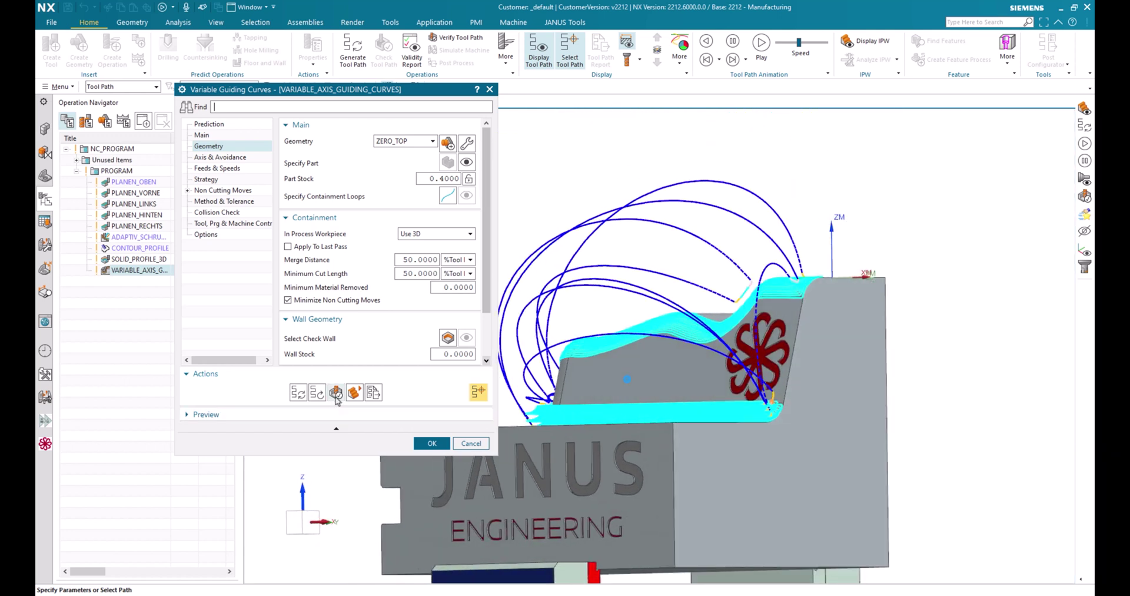
{"action": "left_click", "coordinate": [335, 393]}
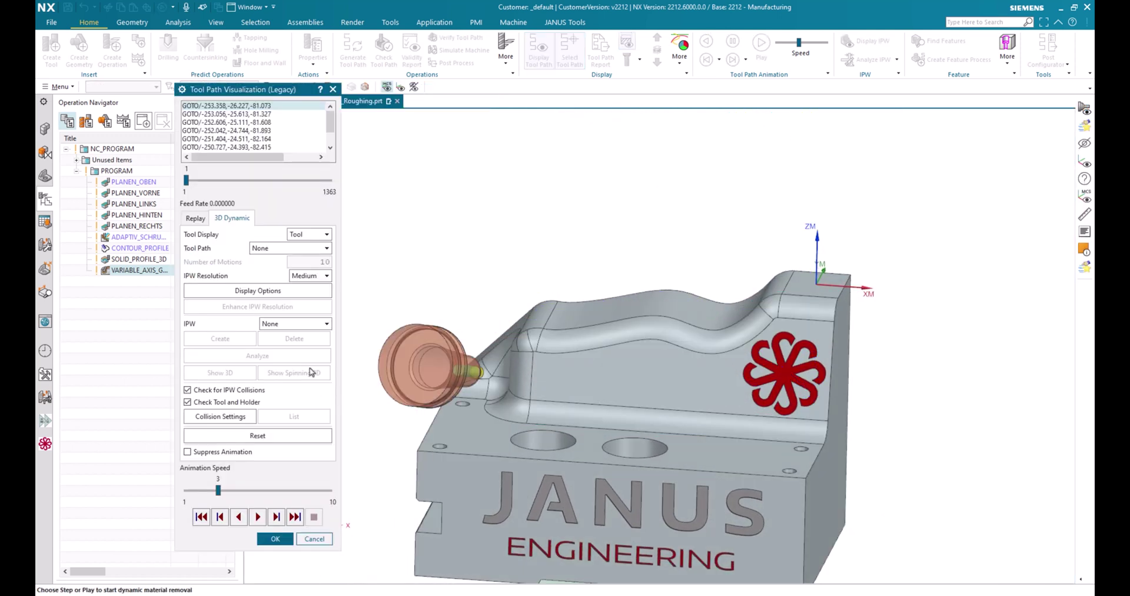
{"action": "left_click", "coordinate": [258, 516]}
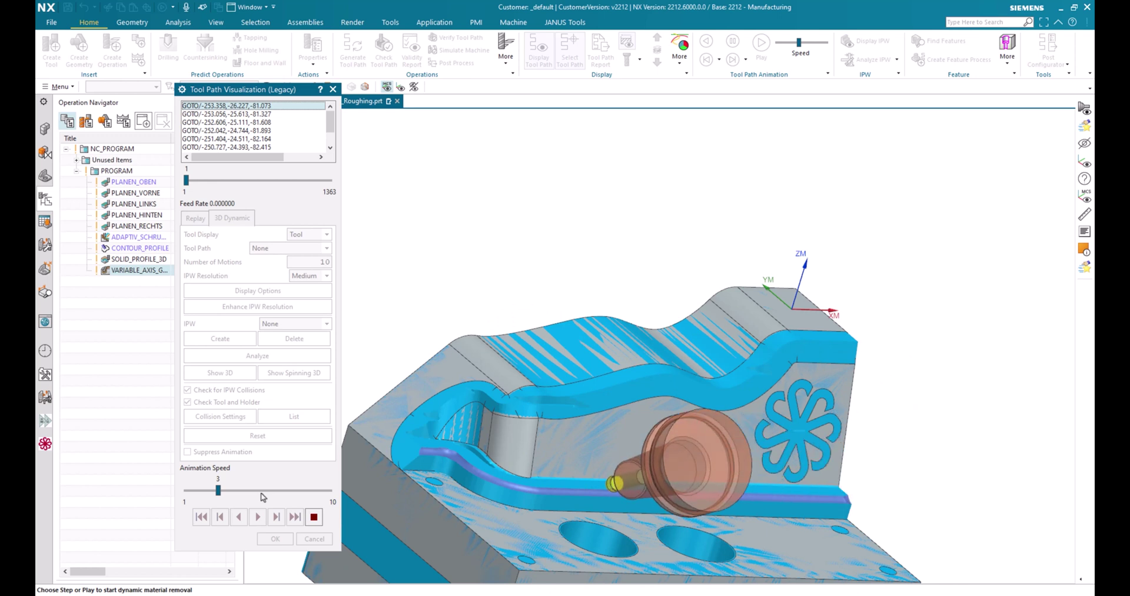
{"action": "left_click", "coordinate": [261, 493]}
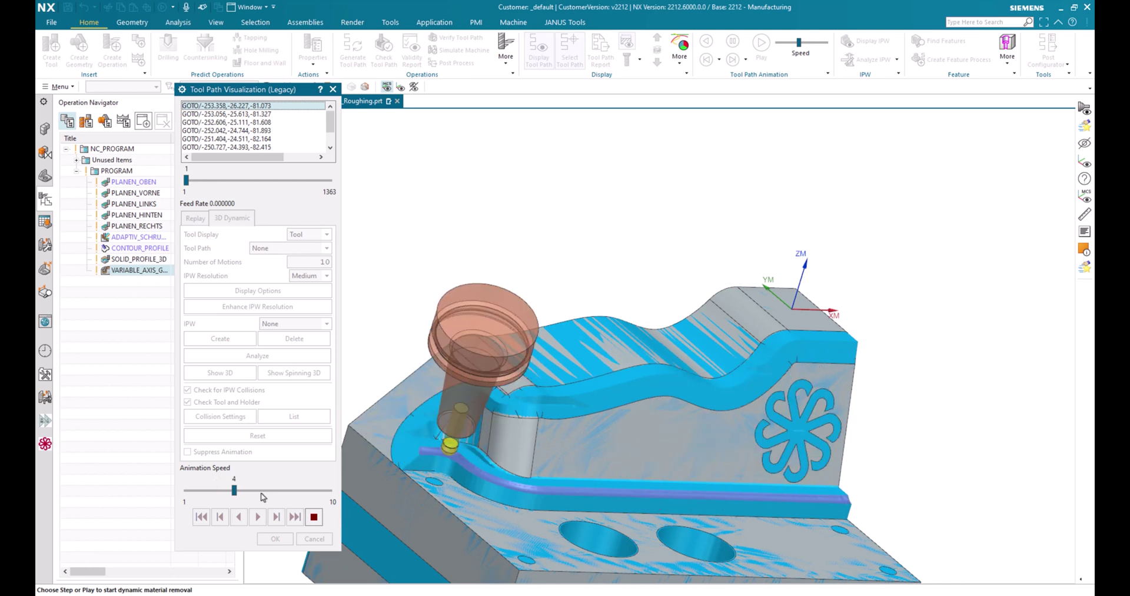
{"action": "left_click", "coordinate": [314, 516]}
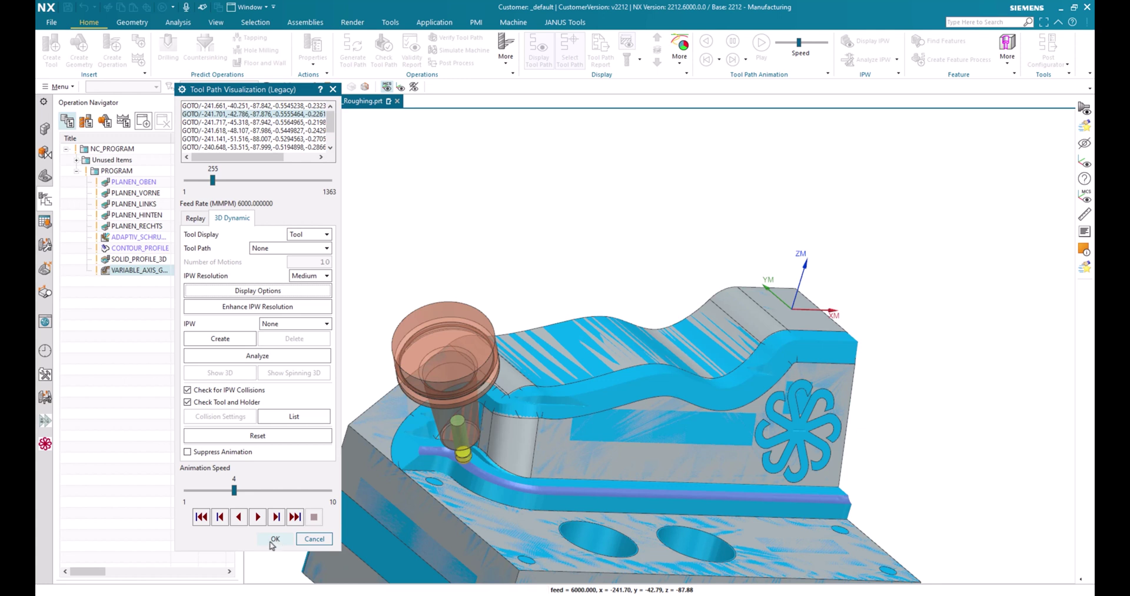
{"action": "left_click", "coordinate": [275, 538]}
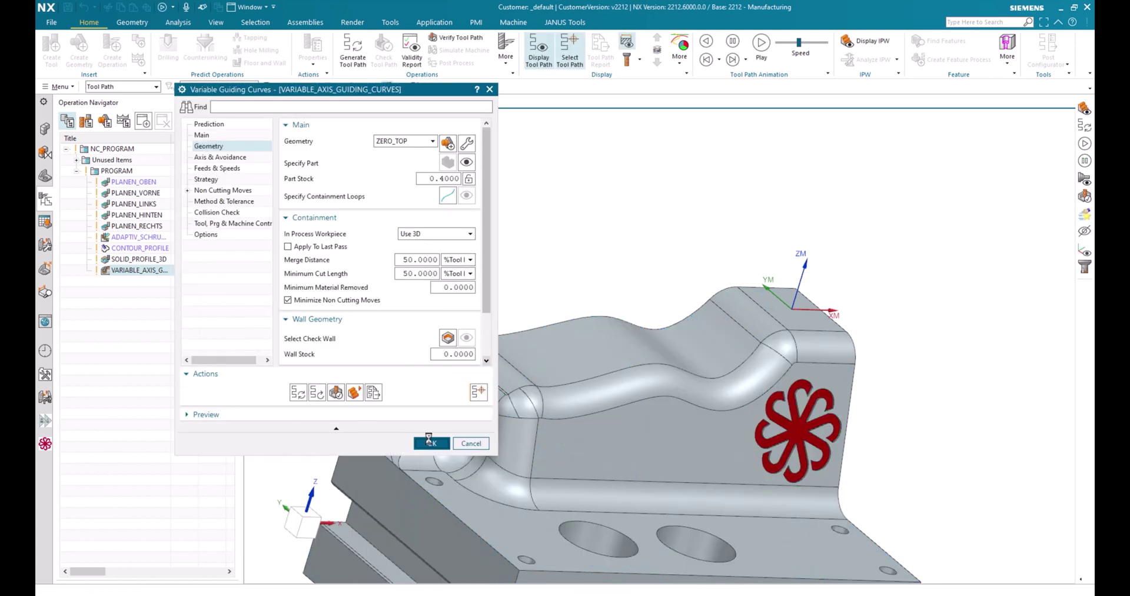
Step: Accept the operation and display the sim08_mill_5ax machine model
{"action": "left_click", "coordinate": [431, 443]}
{"action": "left_click", "coordinate": [44, 129]}
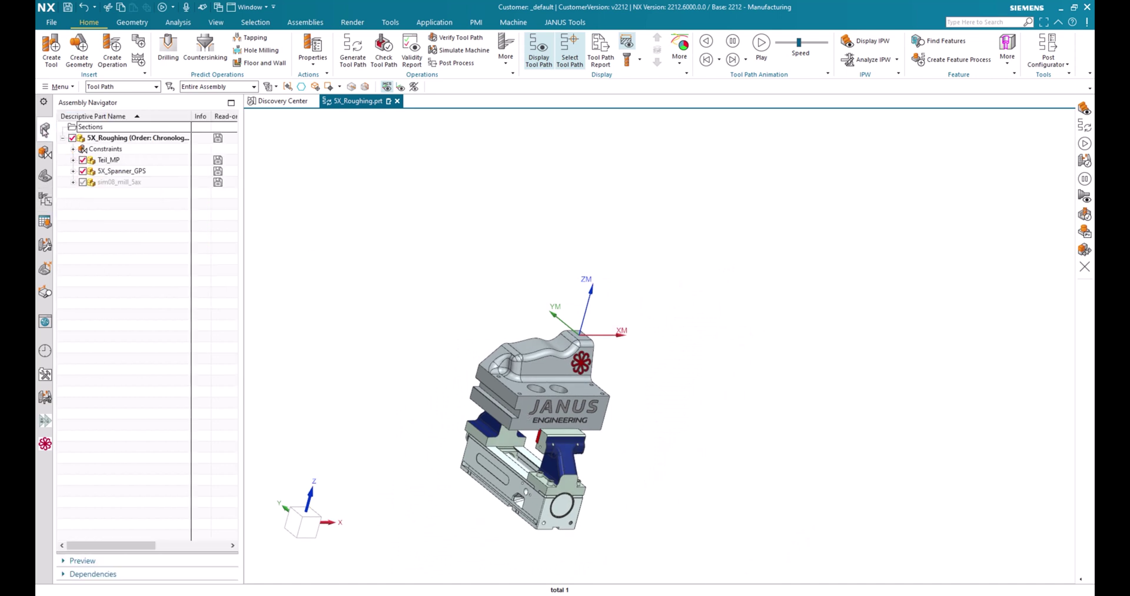
{"action": "left_click", "coordinate": [83, 183]}
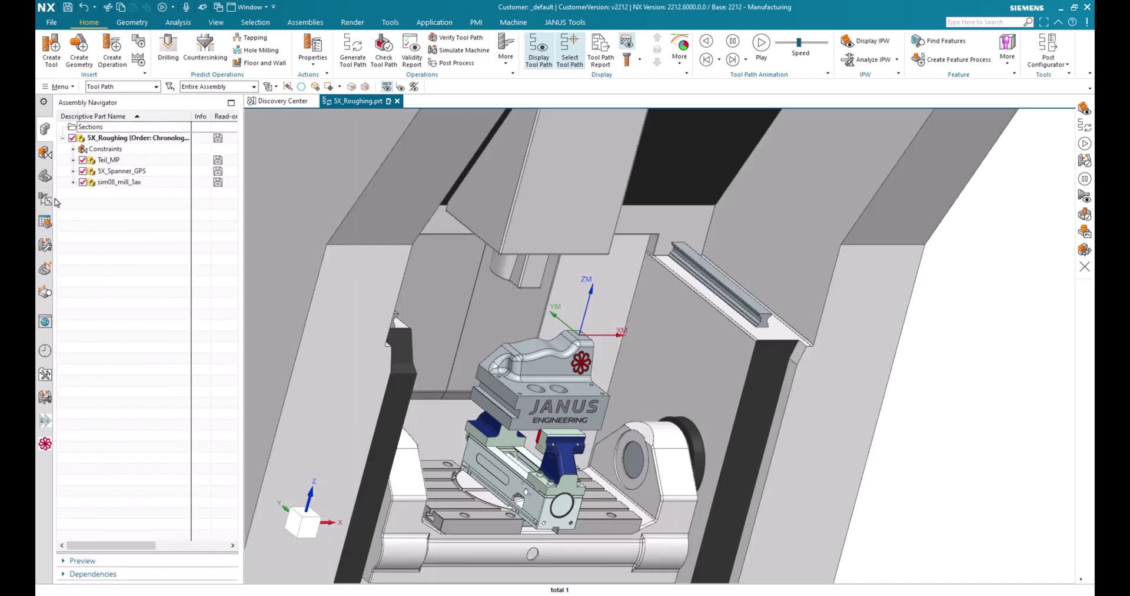
{"action": "left_click", "coordinate": [45, 198]}
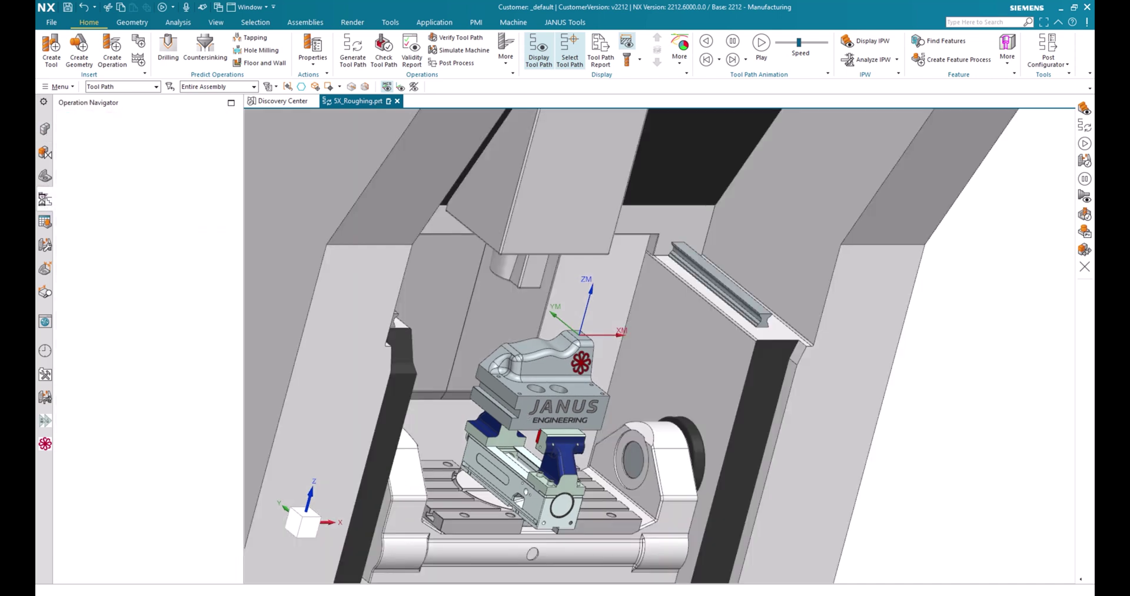
Step: Run Simulate Machine with Material Removal on, playing the 5X_Roughing.MPF program
{"action": "left_click", "coordinate": [464, 54]}
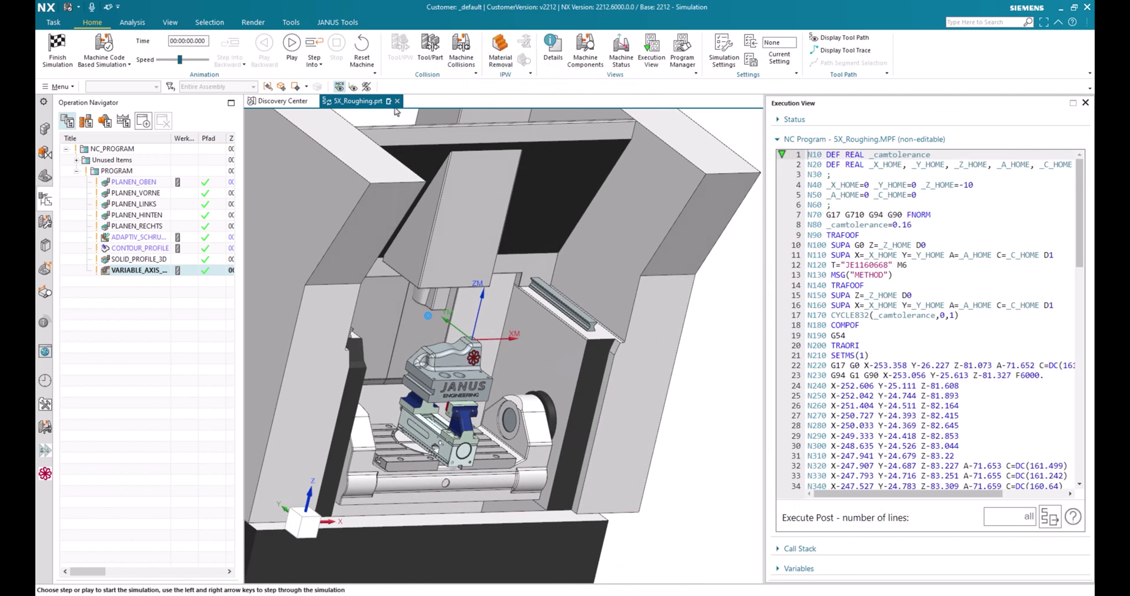
{"action": "left_click", "coordinate": [501, 51]}
{"action": "middle_click_drag", "start_coordinate": [505, 247], "coordinate": [489, 274]}
{"action": "left_click", "coordinate": [291, 46]}
{"action": "scroll", "coordinate": [487, 355], "scroll_direction": "up", "scroll_amount": 2}
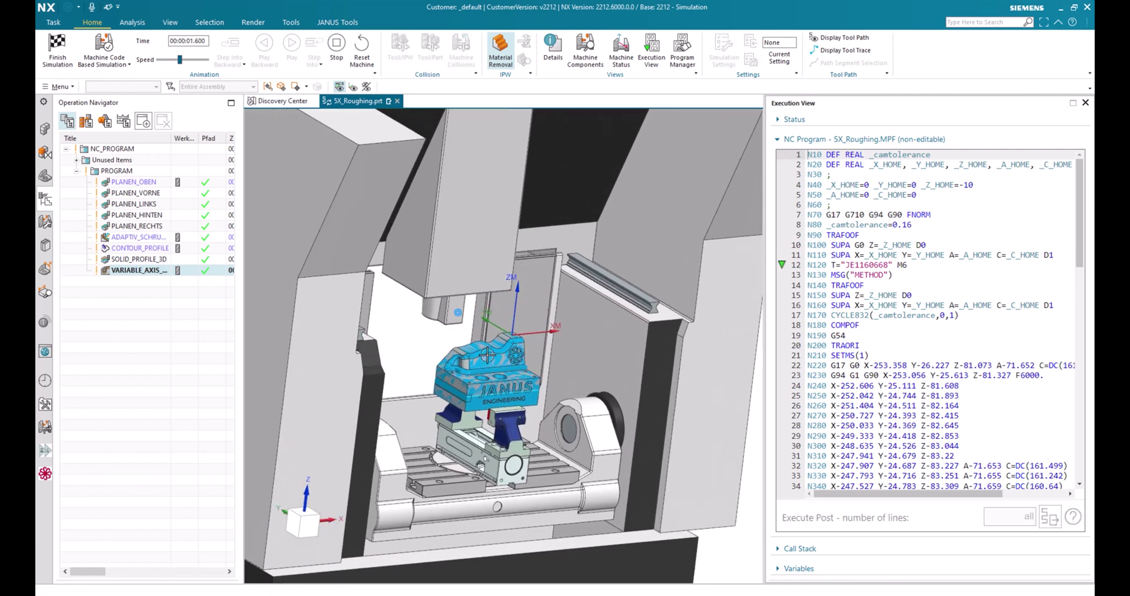